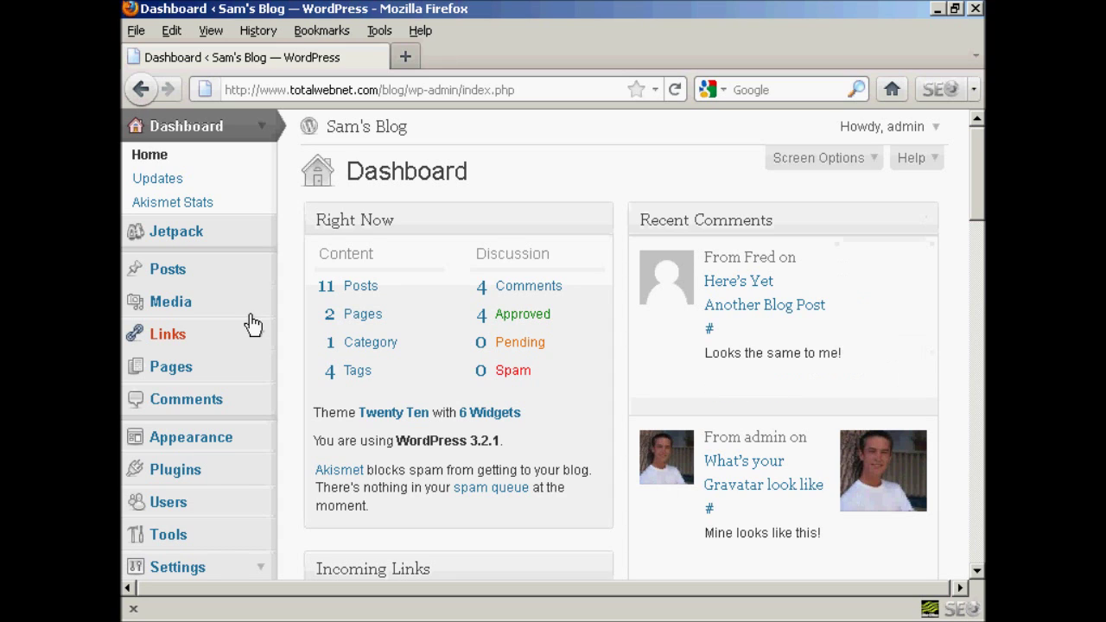
Scroll through the All Links list and open the Suggest Ideas link for editing.
left_click(171, 342)
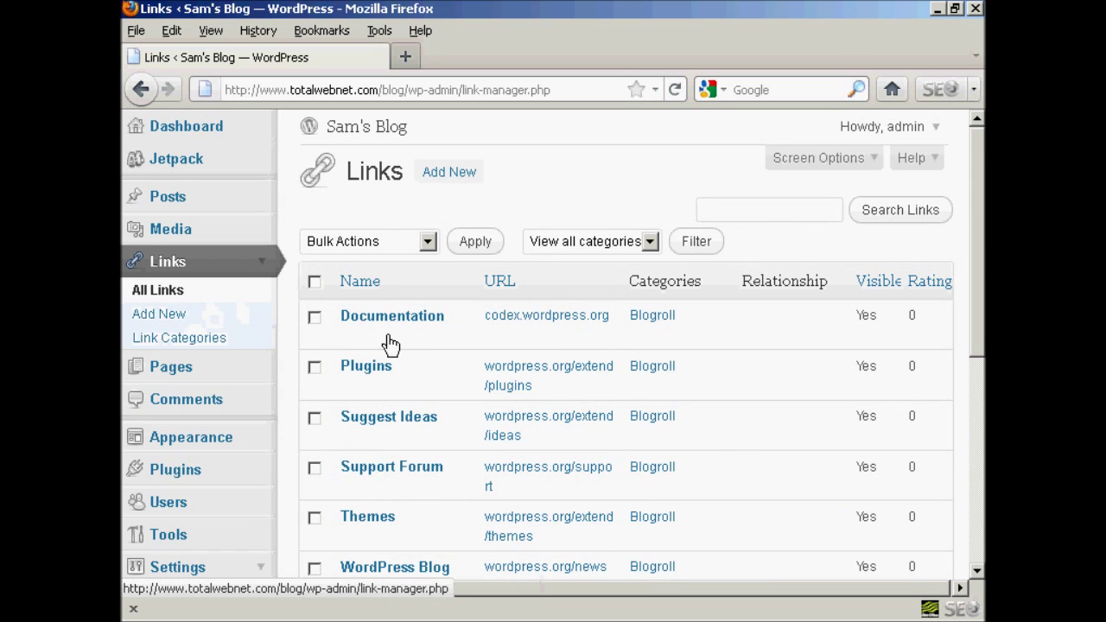
mouse_move(407, 343)
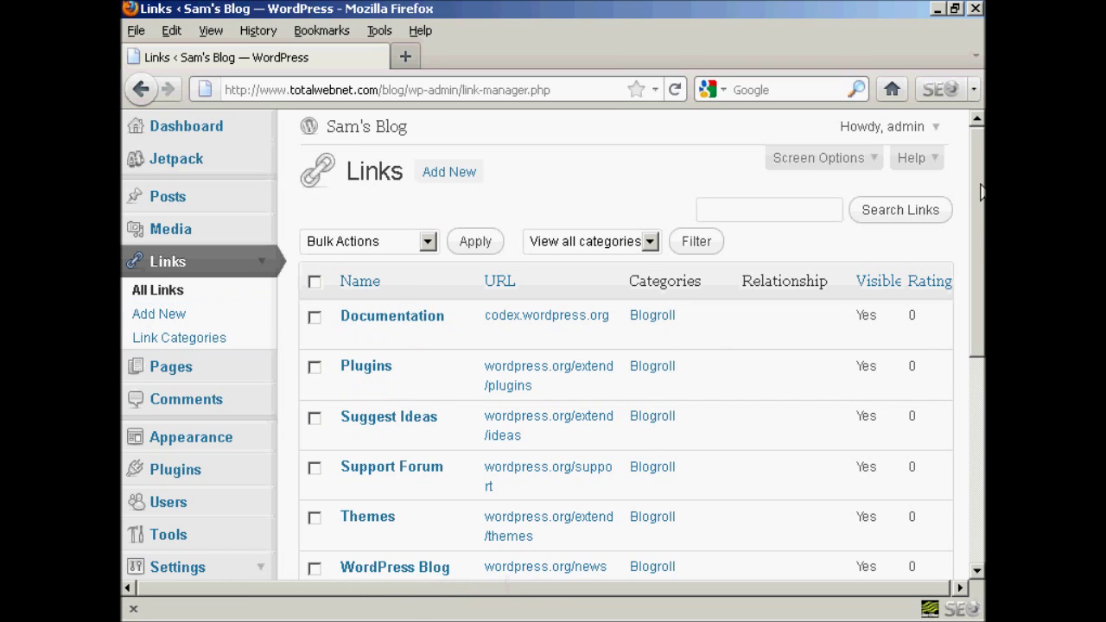
left_click_drag(977, 177, 979, 240)
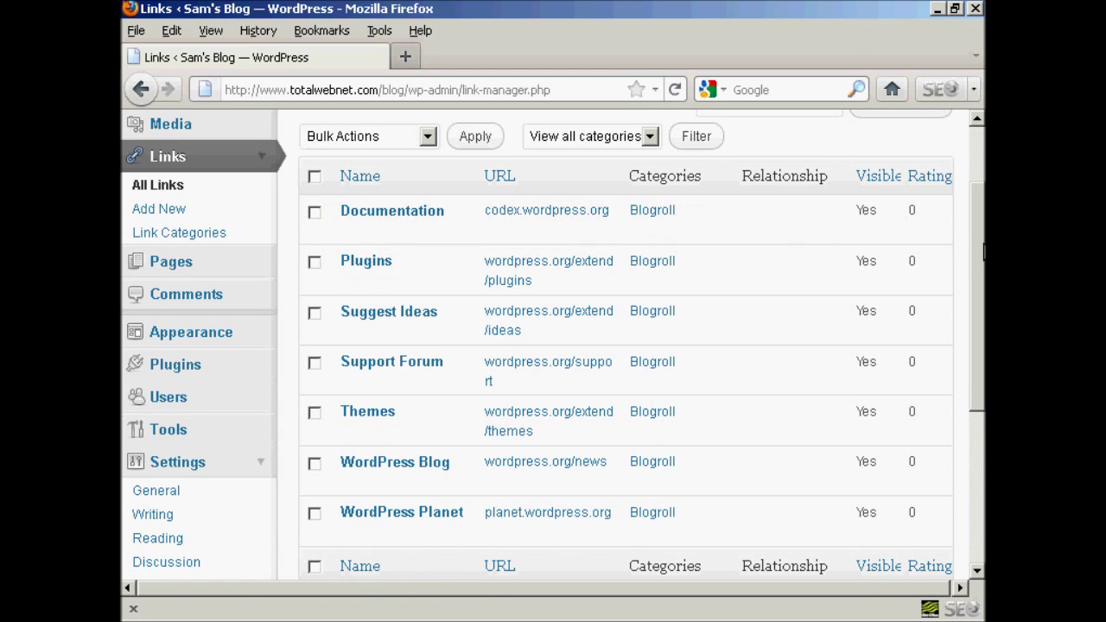
left_click_drag(984, 250, 984, 255)
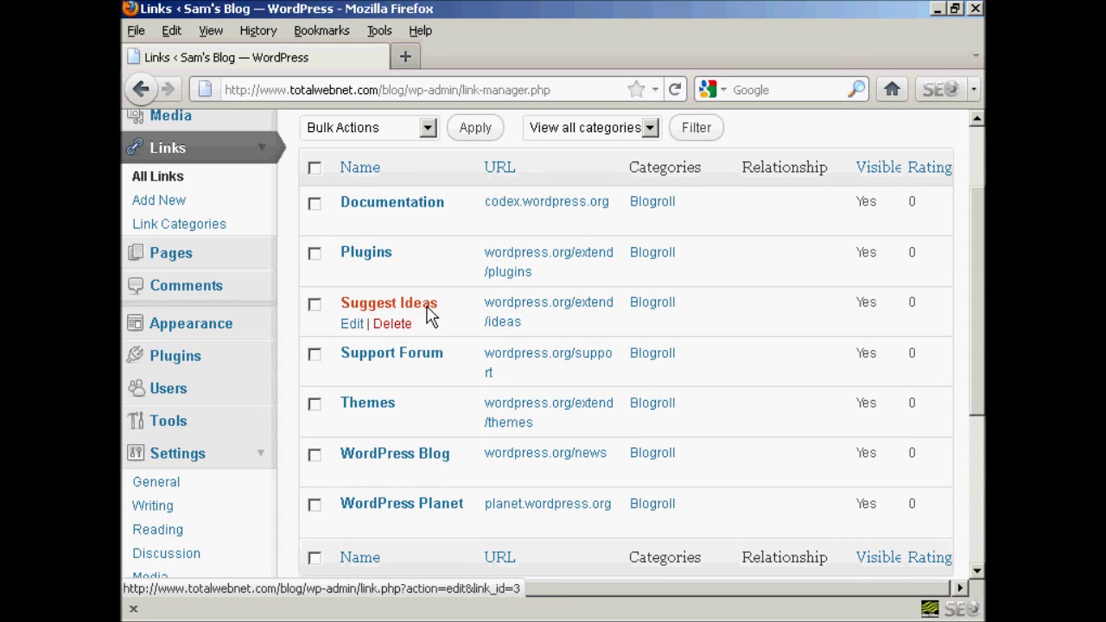
left_click(352, 325)
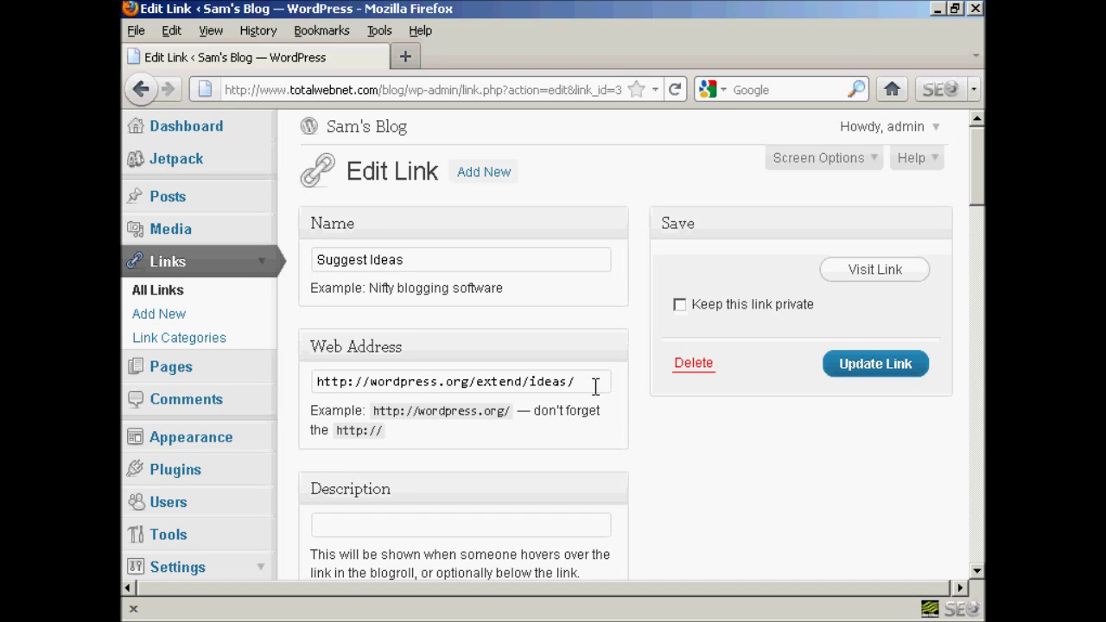
Change the Suggest Ideas link's name to 'New Ideas Area' and update the link.
left_click(365, 259)
left_click_drag(370, 259, 278, 268)
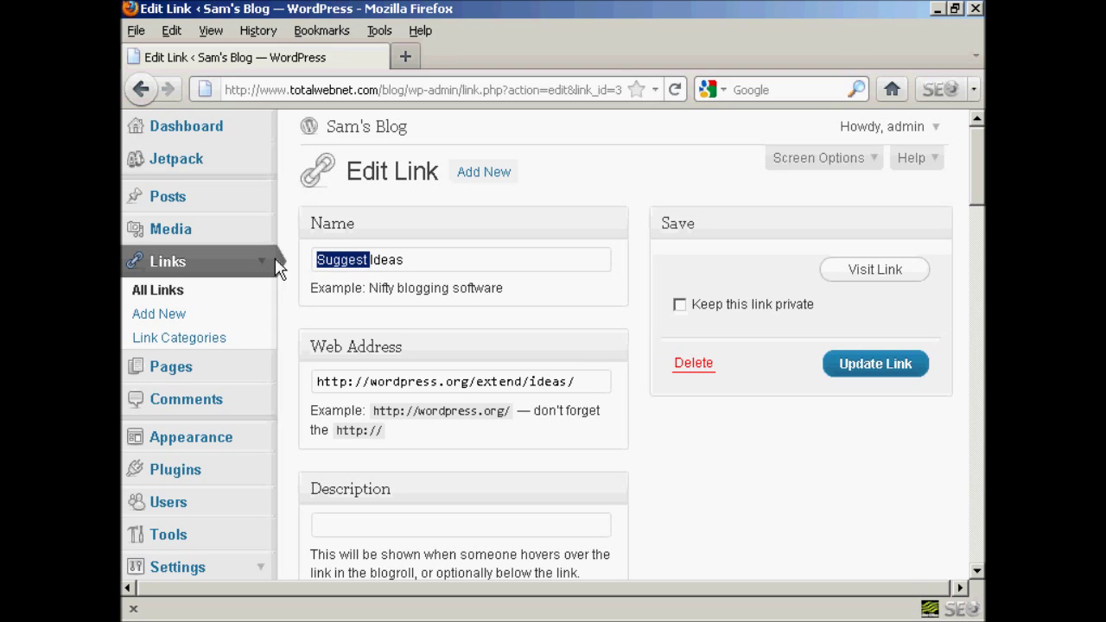
type("New")
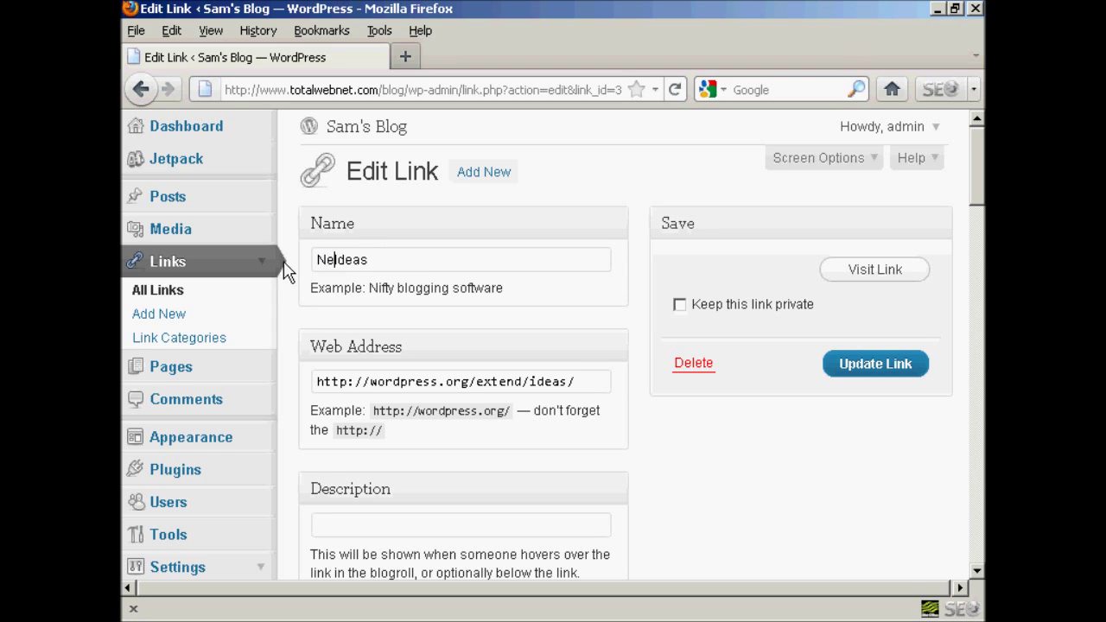
type(" Ideas Area")
left_click(883, 371)
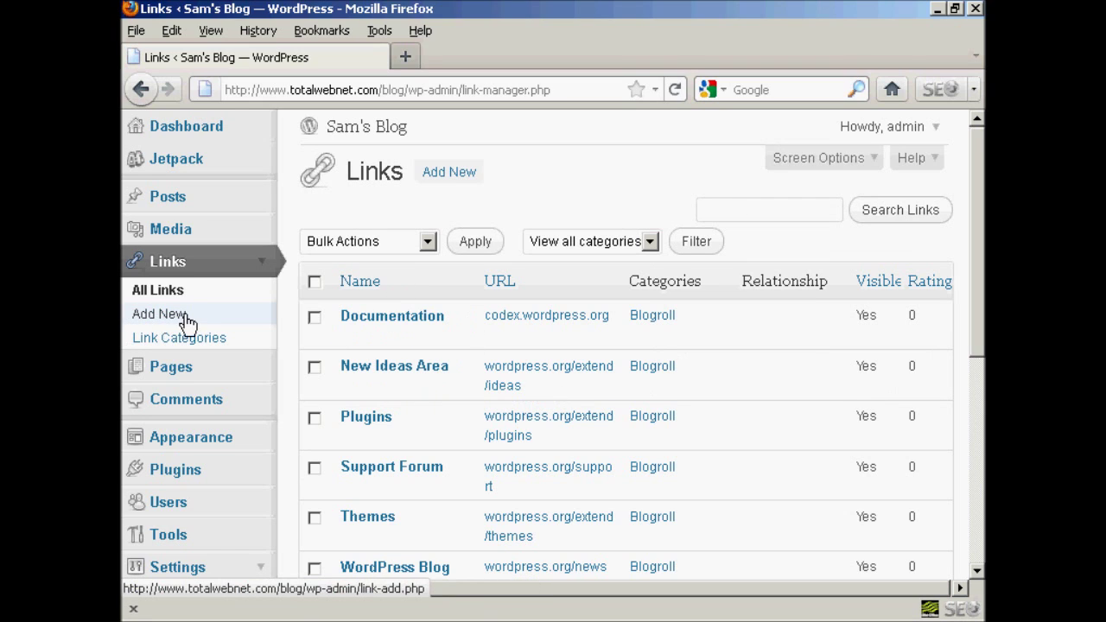
left_click(160, 323)
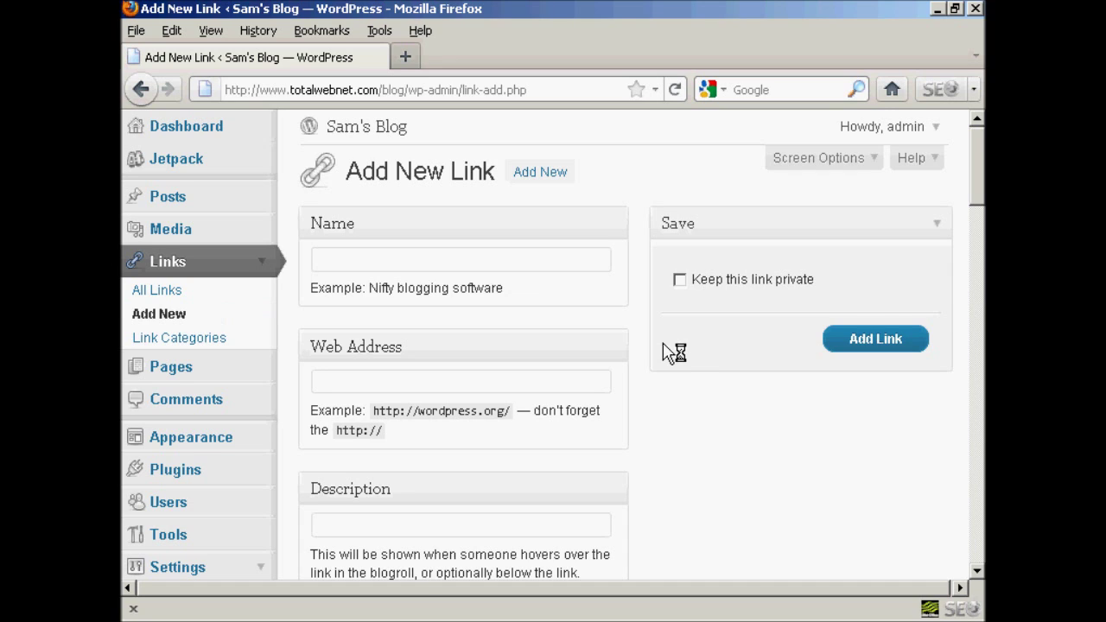
type("Google")
left_click(332, 380)
type("http://")
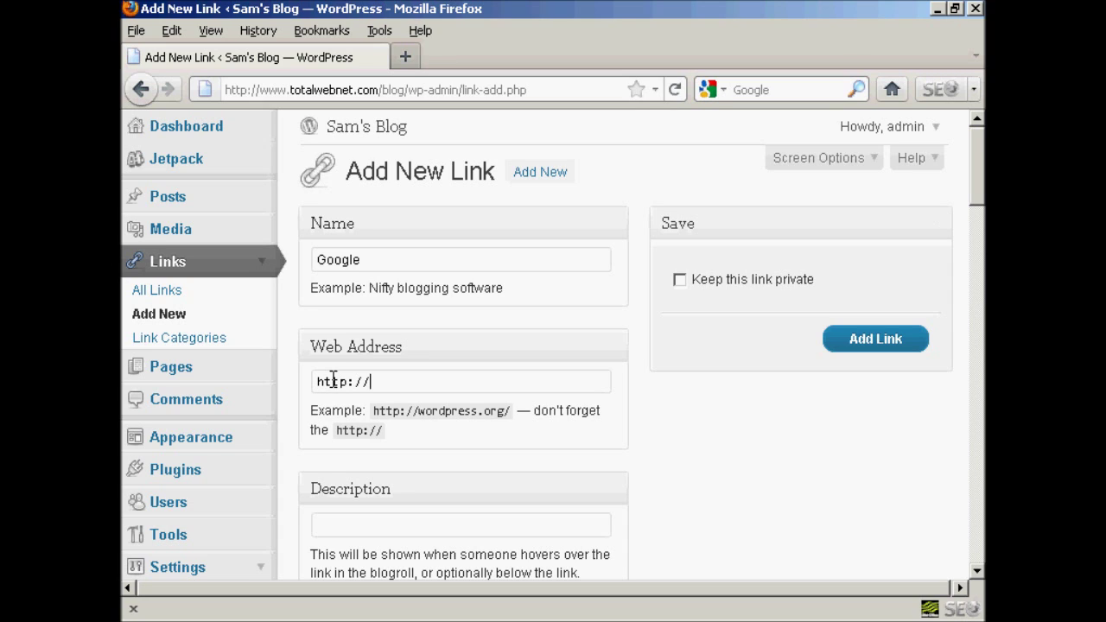
type("www.google.com")
scroll(697, 456, "down", 3)
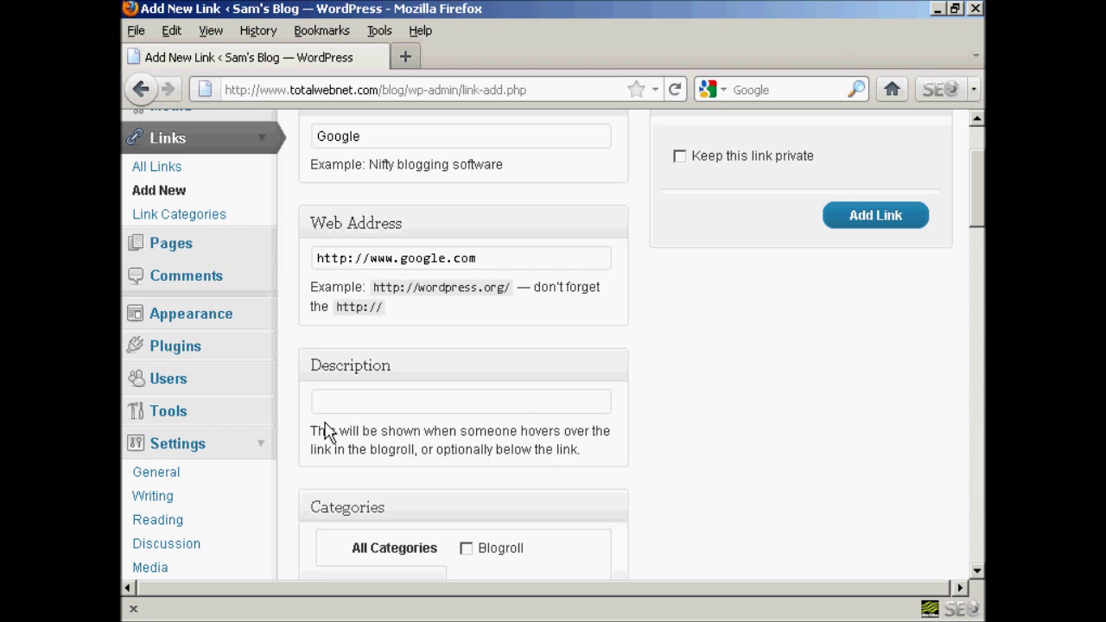
left_click(344, 403)
type("Search engine")
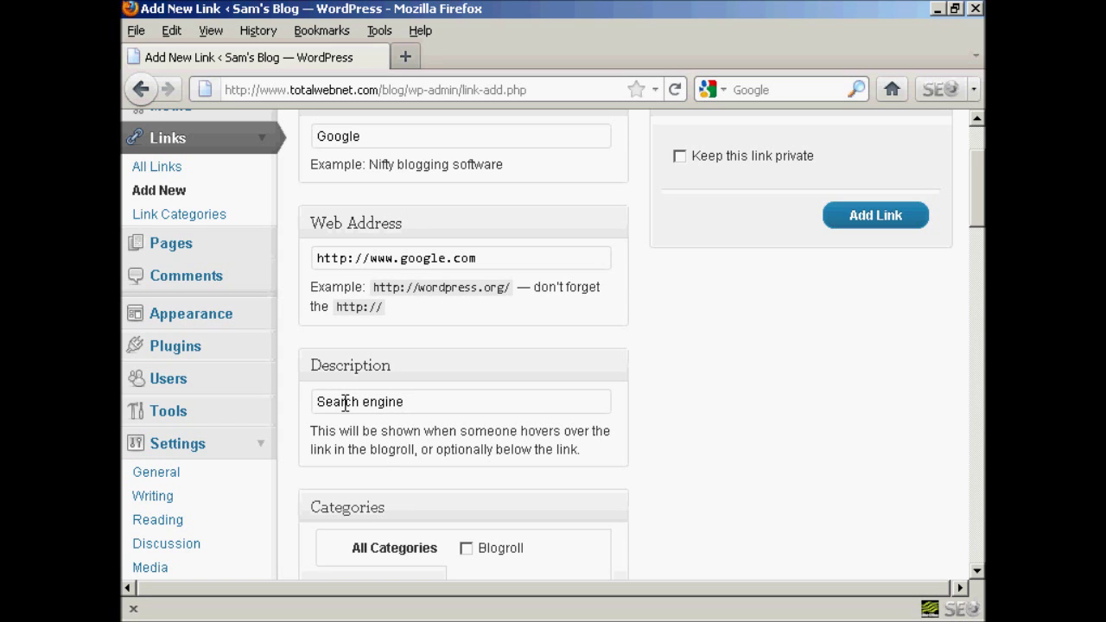
scroll(604, 438, "down", 3)
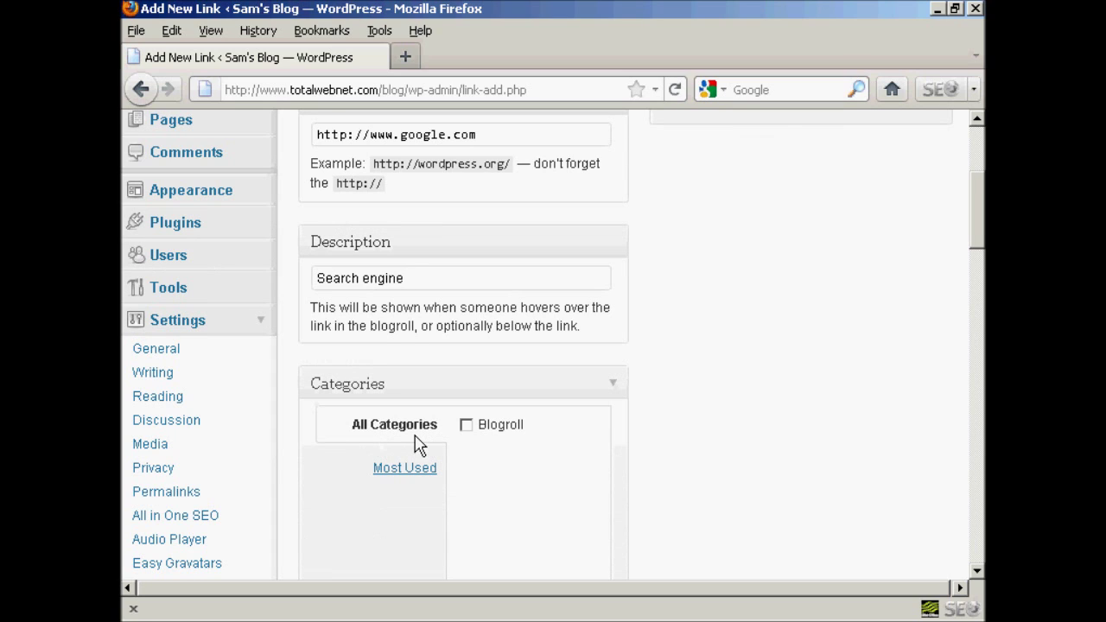
left_click(467, 426)
left_click_drag(968, 204, 977, 178)
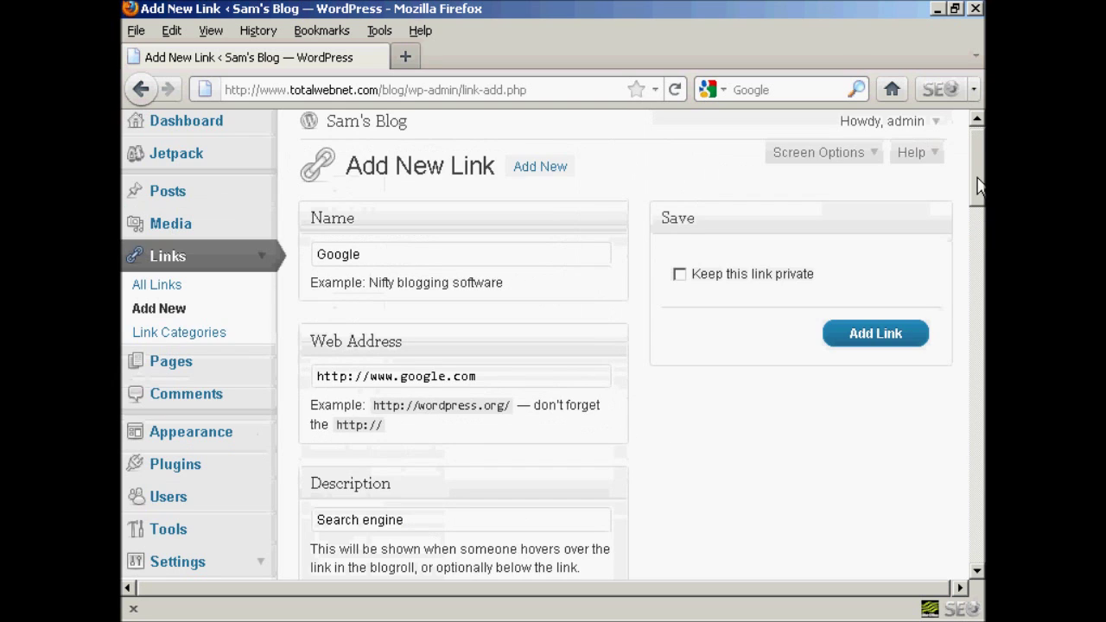
left_click(878, 338)
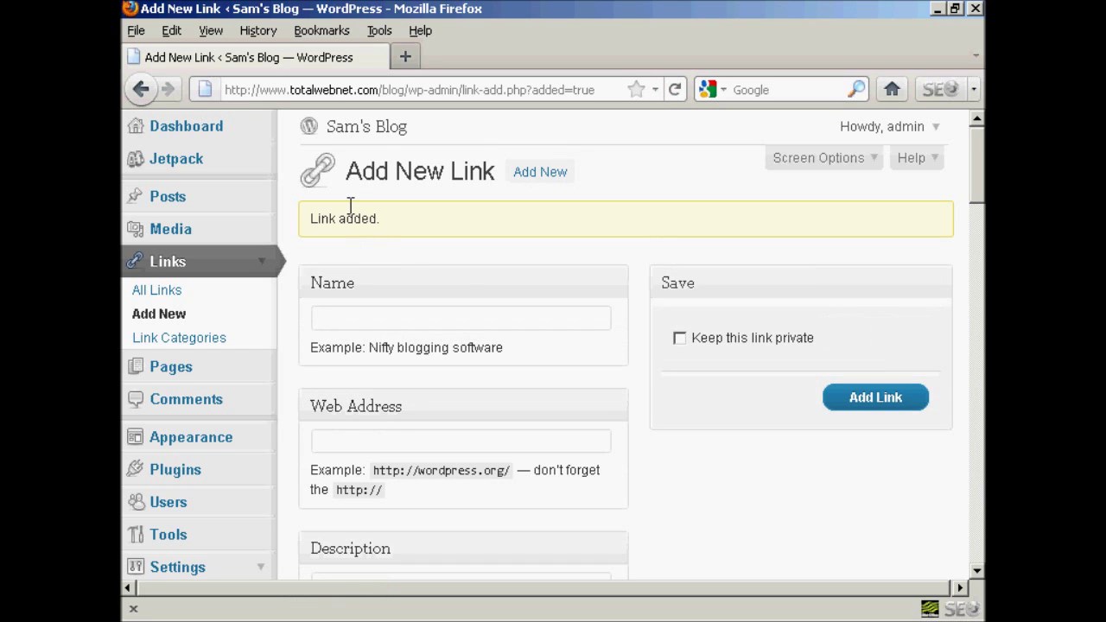
Create the Quick Links link category with slug quick_links and description 'Fast links to other sites'.
left_click(211, 346)
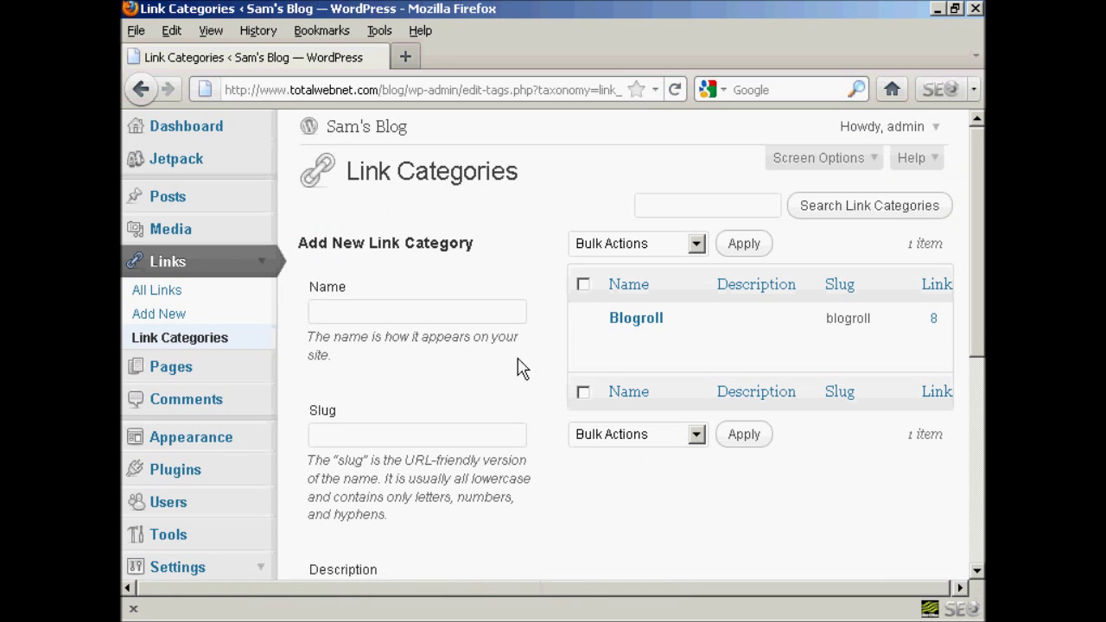
mouse_move(665, 350)
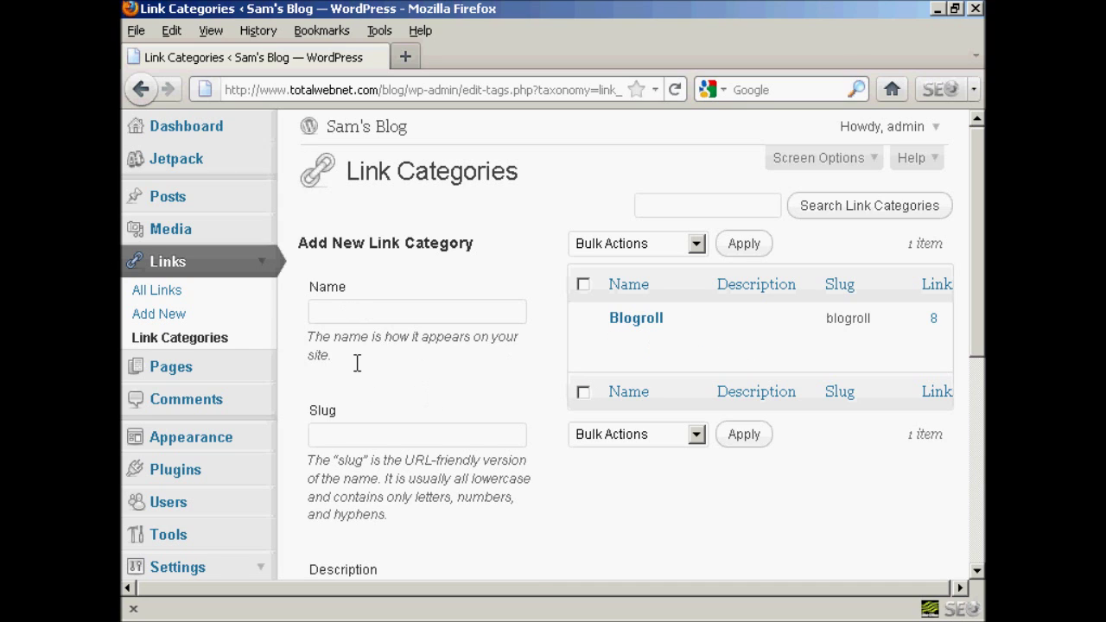
left_click(325, 311)
type("ck Links")
left_click(361, 430)
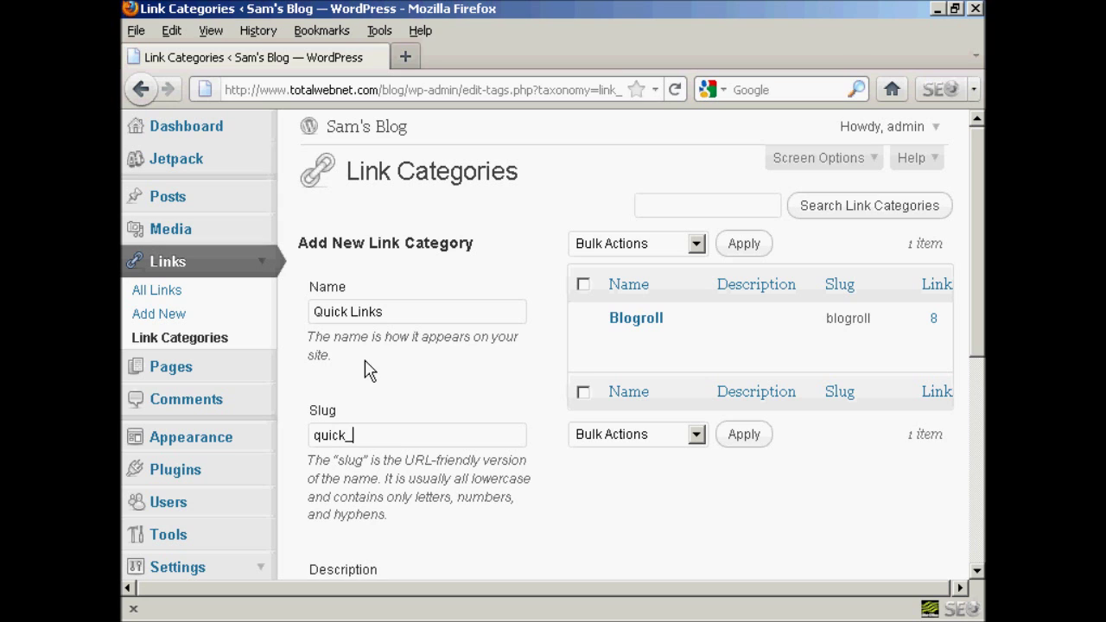
type("inks")
scroll(424, 388, "down", 7)
scroll(421, 376, "up", 2)
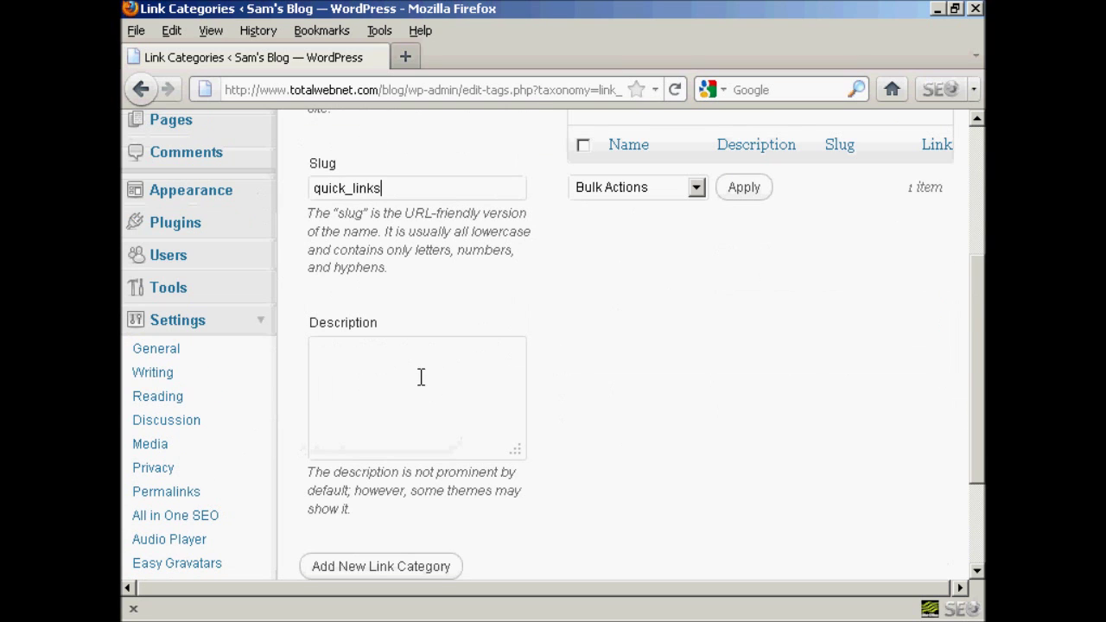
left_click(348, 359)
type("Fast links")
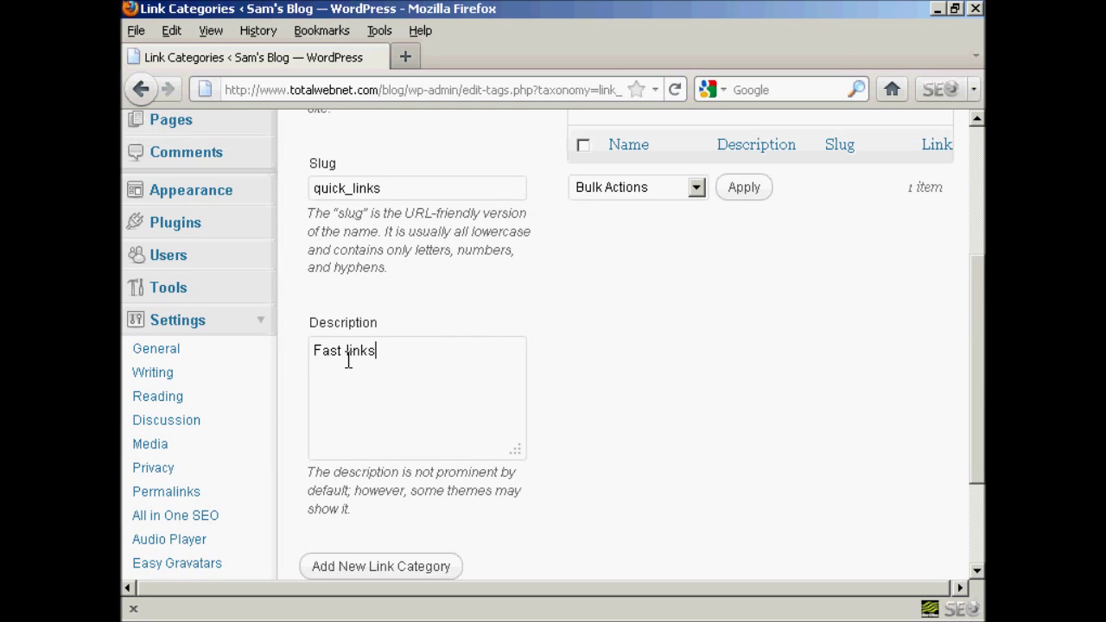
type(" to other sites")
left_click(417, 574)
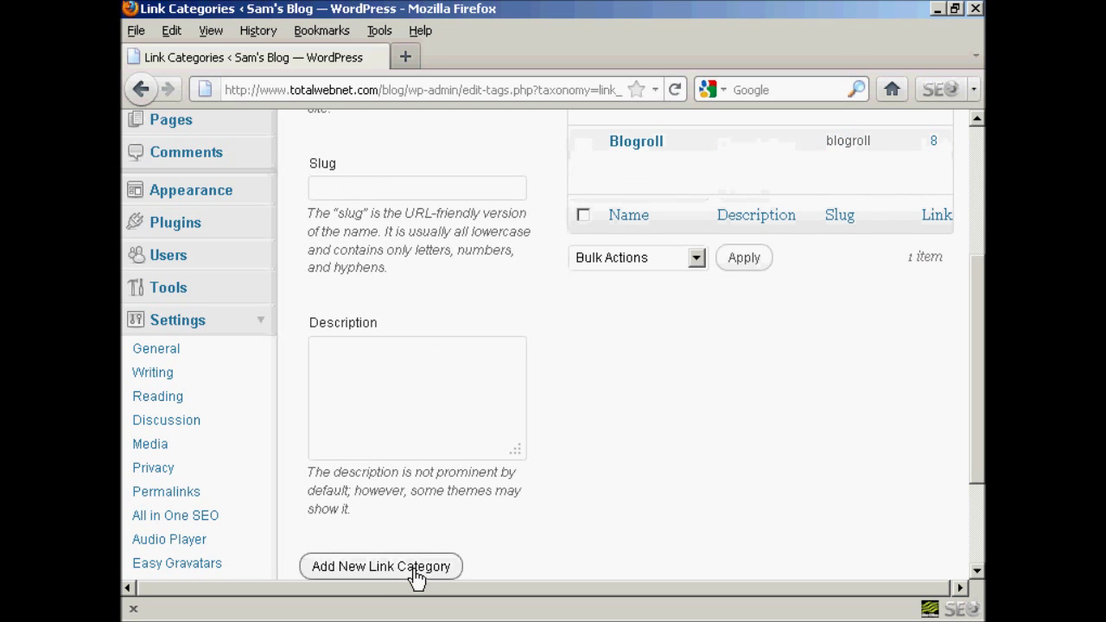
Review the category list, then go to the Appearance themes page.
left_click_drag(980, 400, 981, 296)
mouse_move(655, 291)
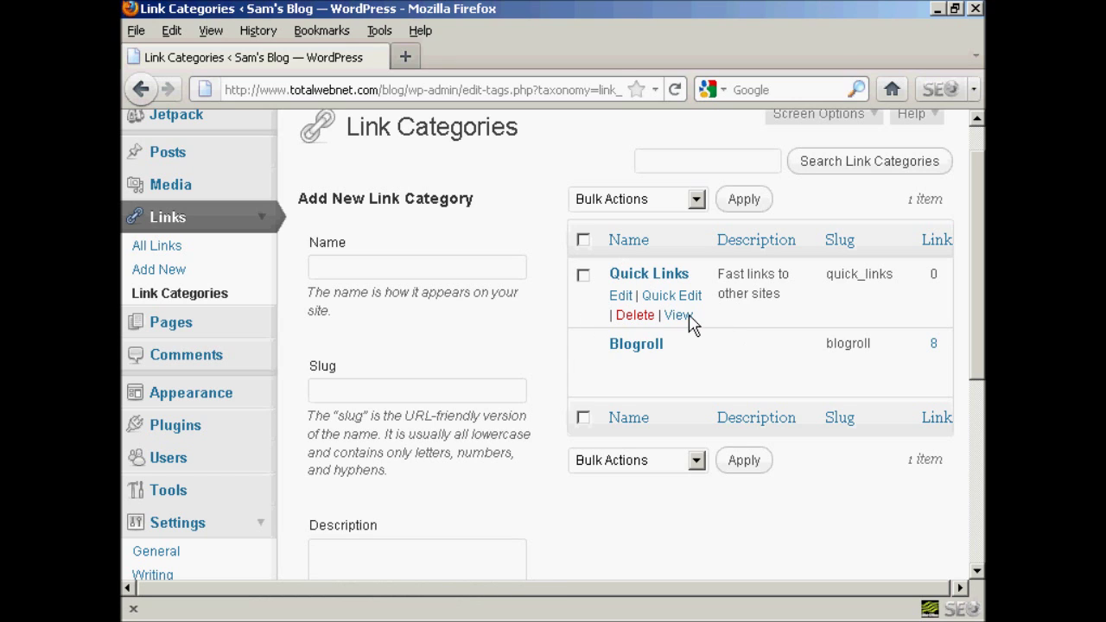
mouse_move(775, 370)
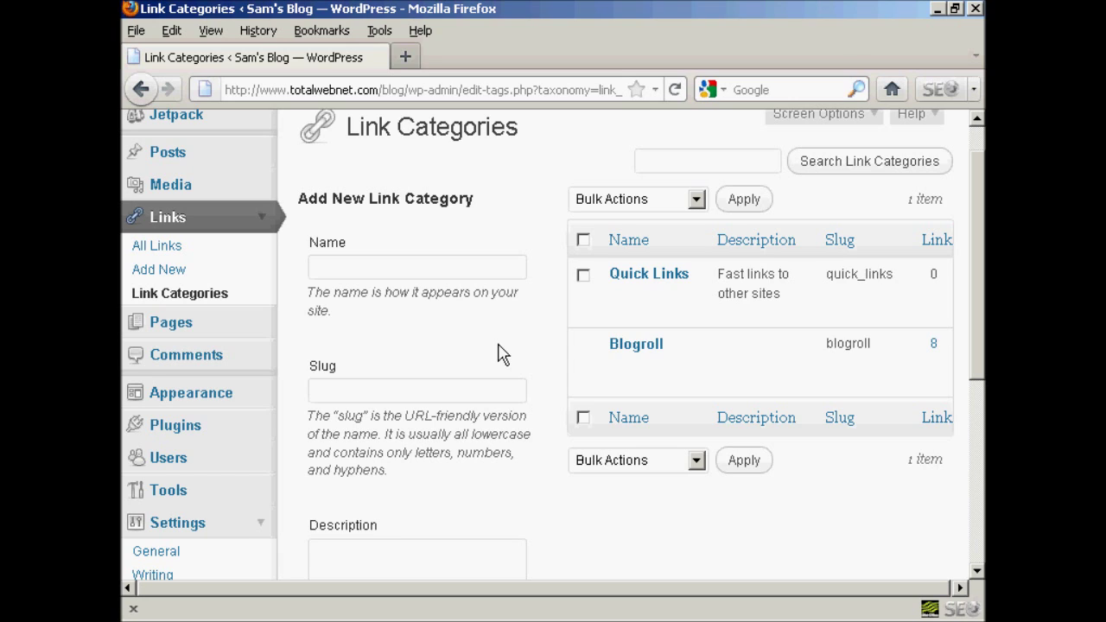
left_click(231, 401)
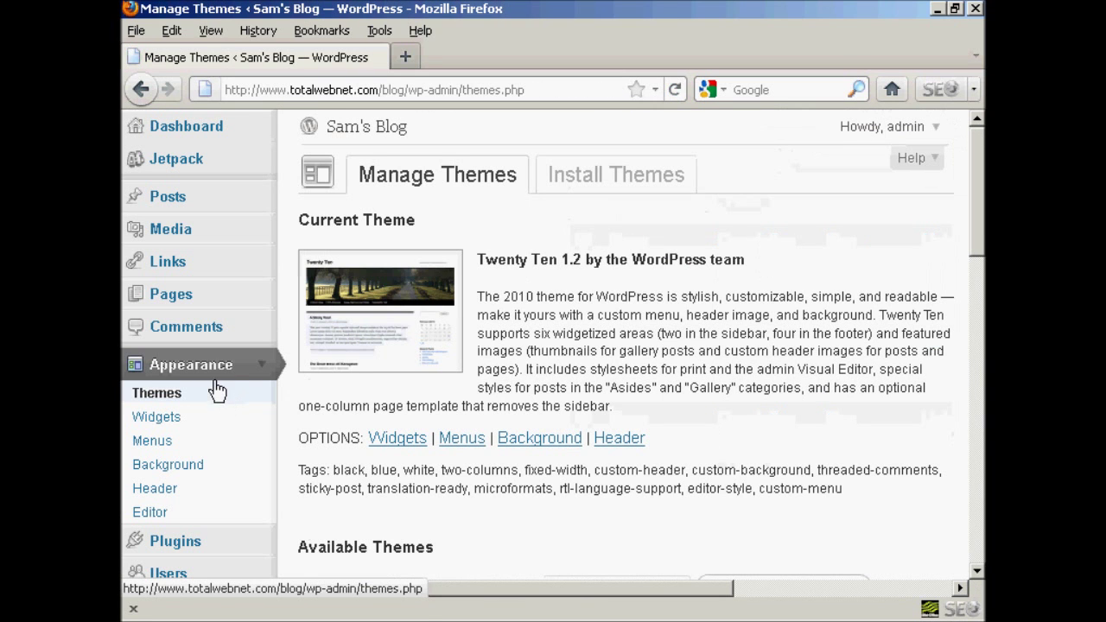
On the Widgets page, drag the Links widget into the Primary Widget Area.
left_click(163, 421)
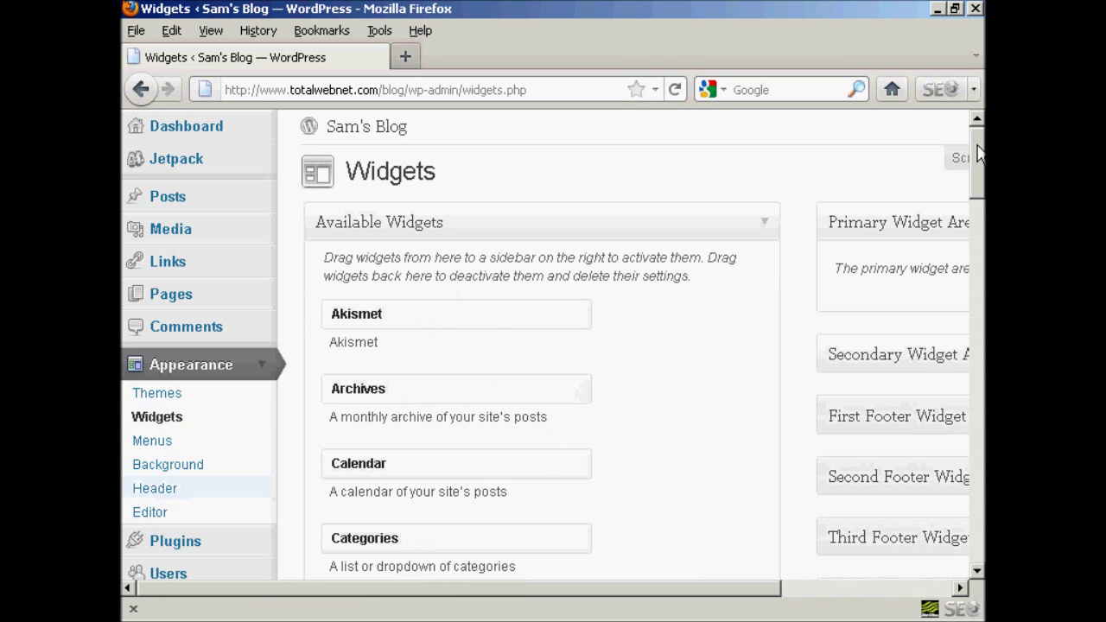
left_click_drag(981, 156, 981, 200)
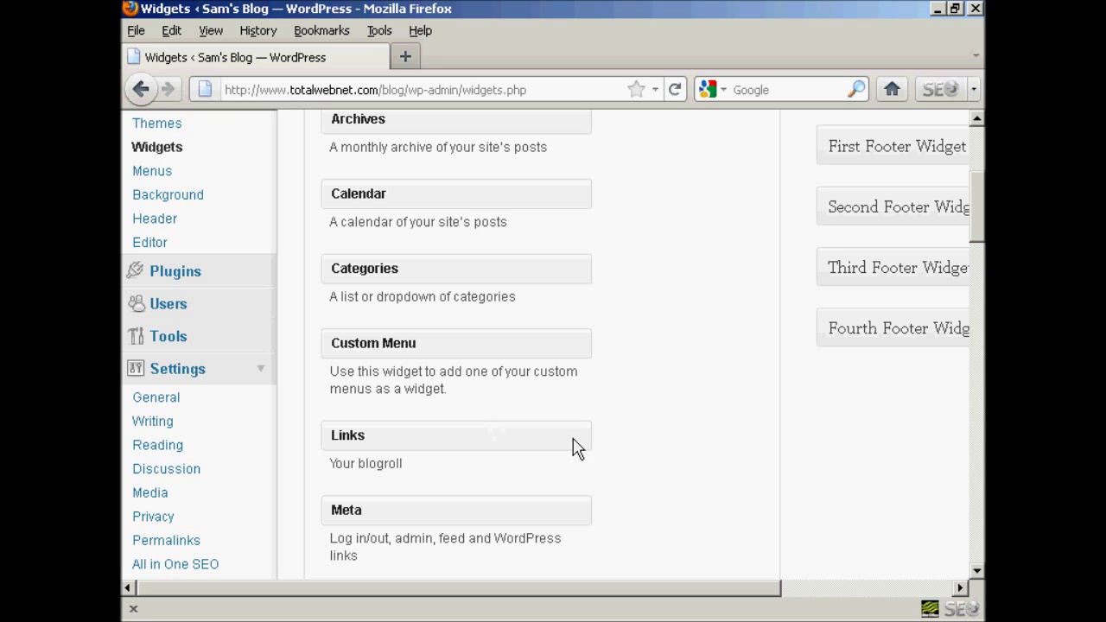
scroll(978, 216, "down", 1)
scroll(980, 189, "up", 1)
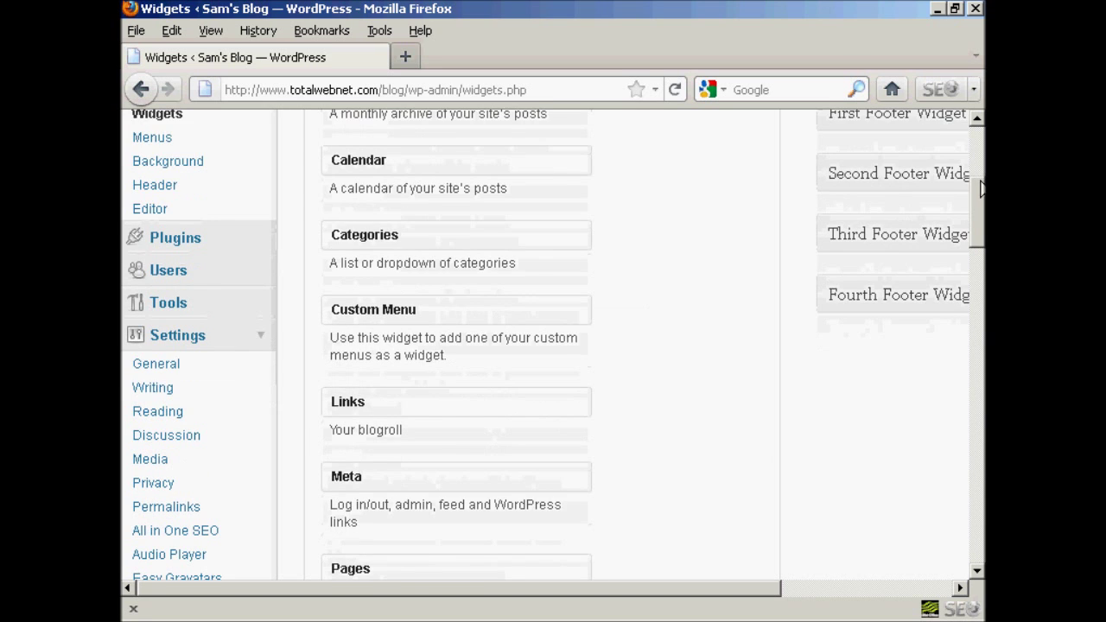
scroll(981, 189, "up", 6)
left_click_drag(765, 589, 940, 595)
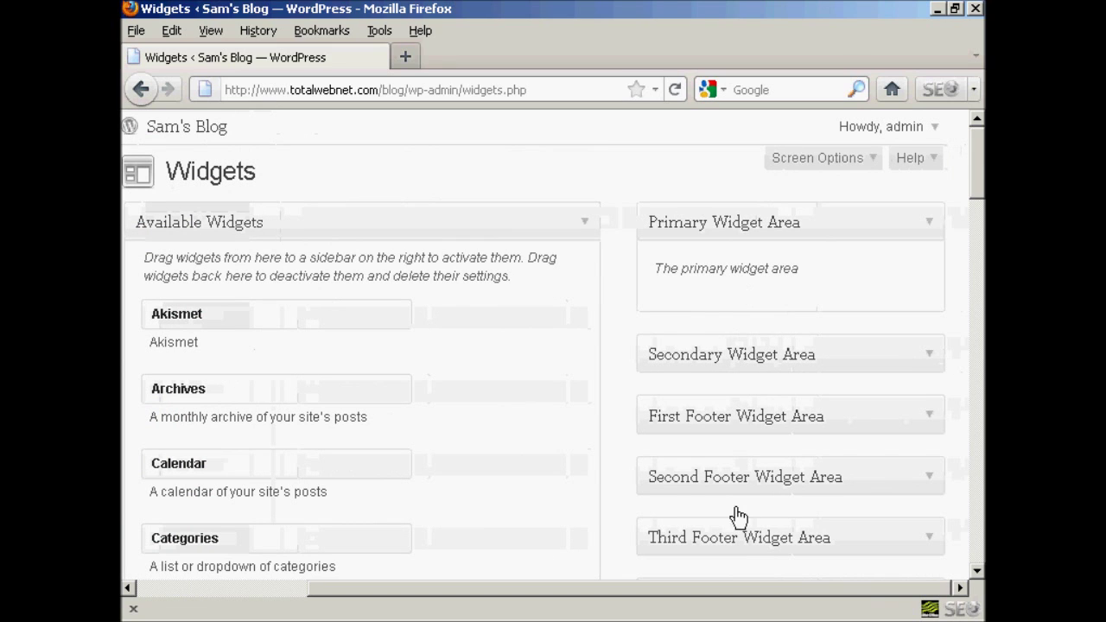
left_click_drag(977, 178, 982, 202)
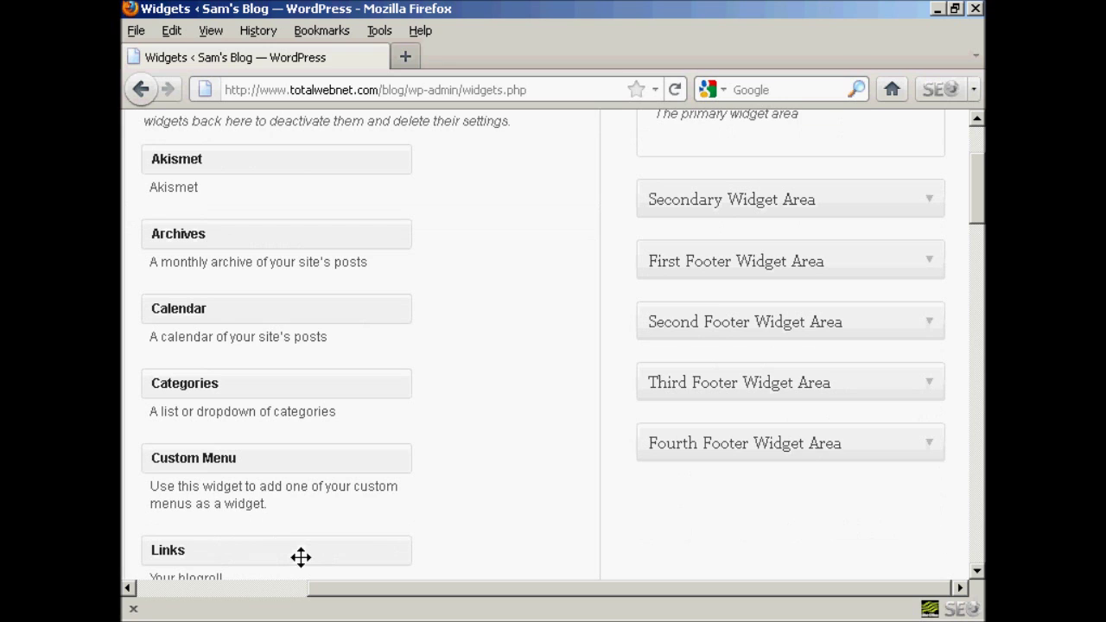
left_click_drag(301, 557, 812, 200)
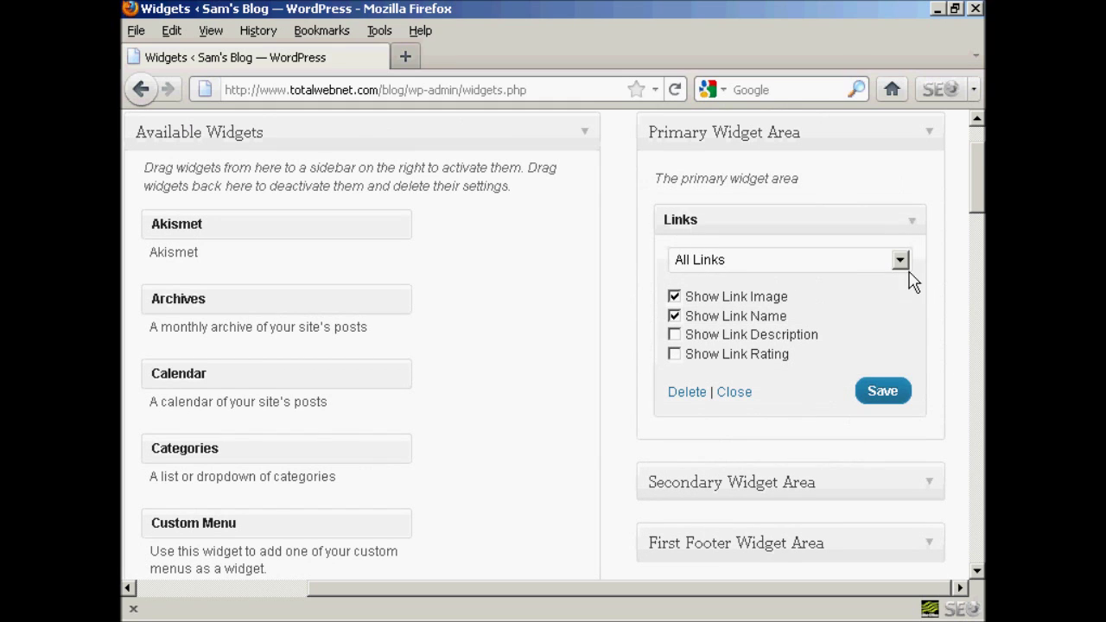
Set the Links widget to show the Blogroll category and save it.
left_click(900, 262)
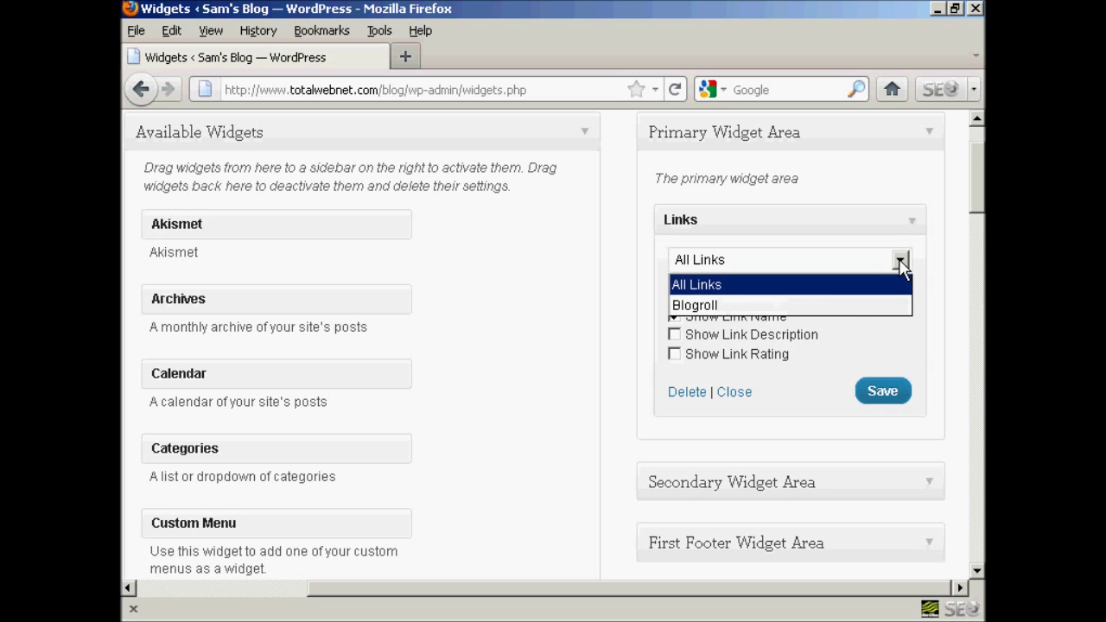
left_click(711, 305)
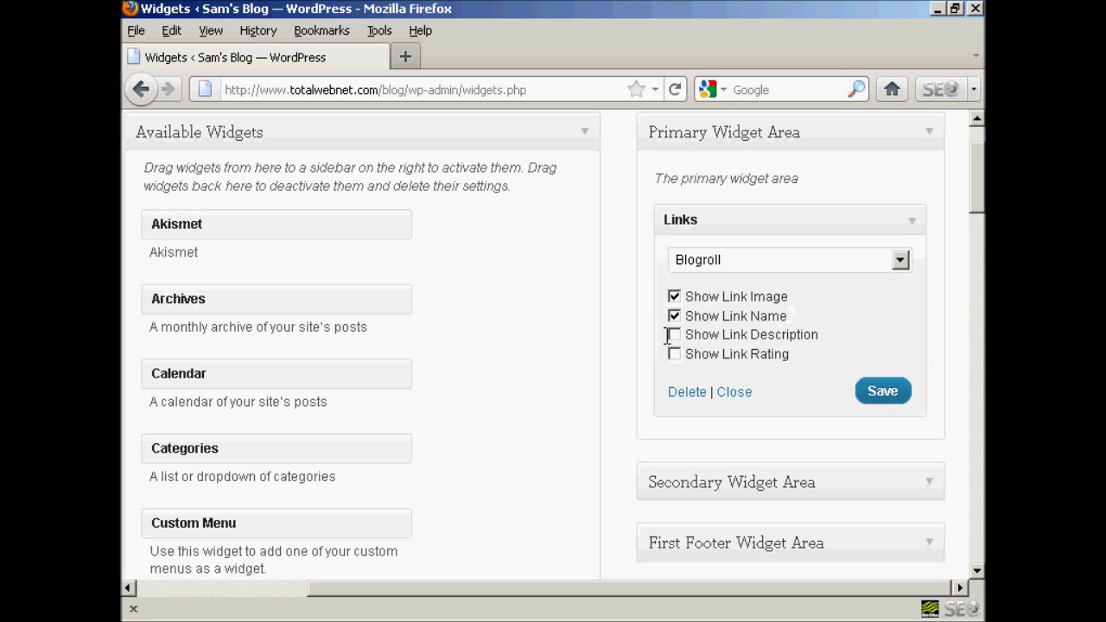
left_click(883, 393)
left_click_drag(976, 197, 977, 172)
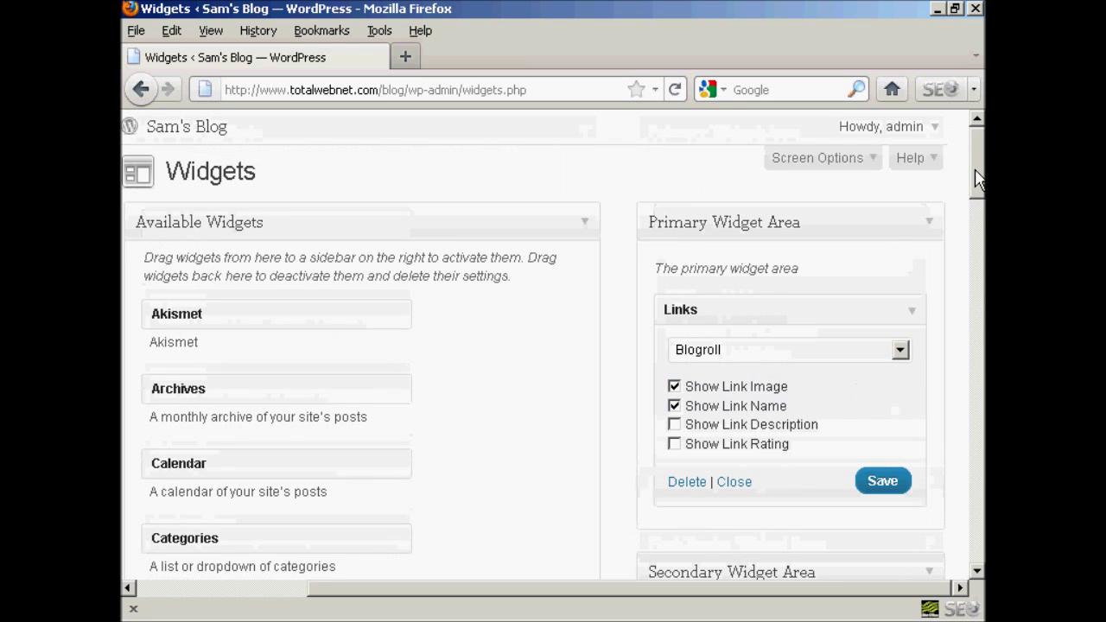
View the blog home page and check the sidebar Blogroll lists Google and New Ideas Area.
left_click(194, 135)
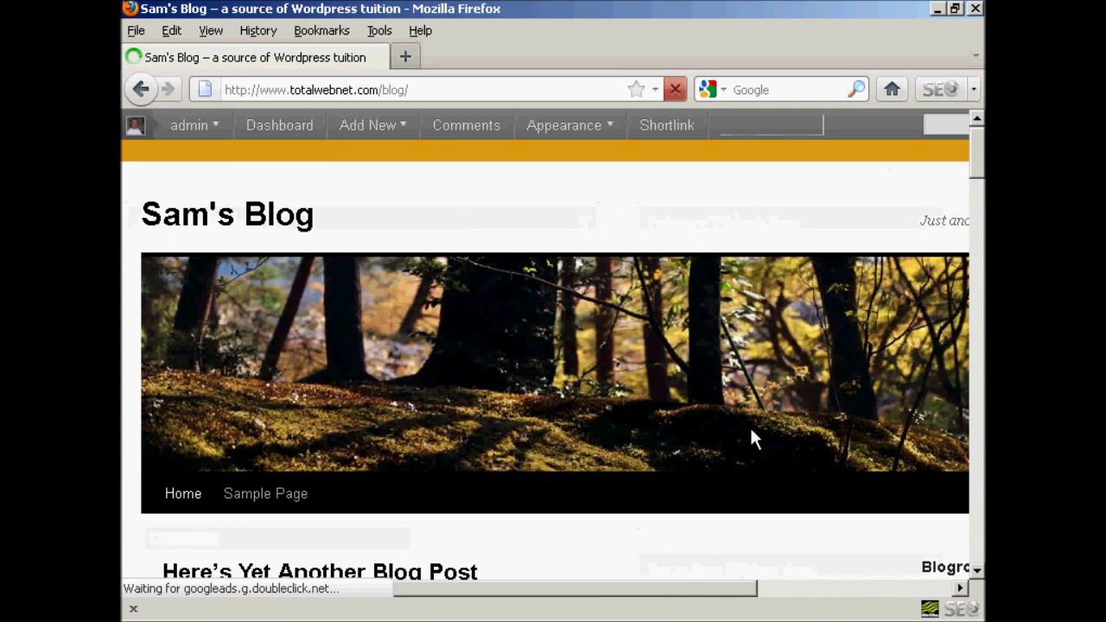
left_click_drag(753, 592, 959, 514)
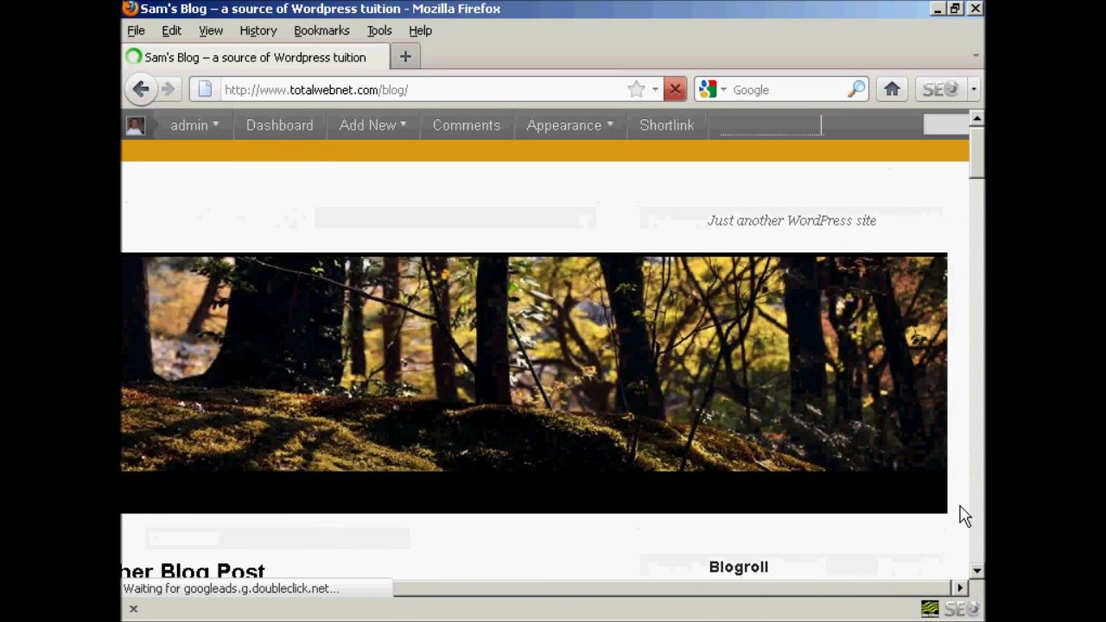
left_click_drag(983, 160, 974, 229)
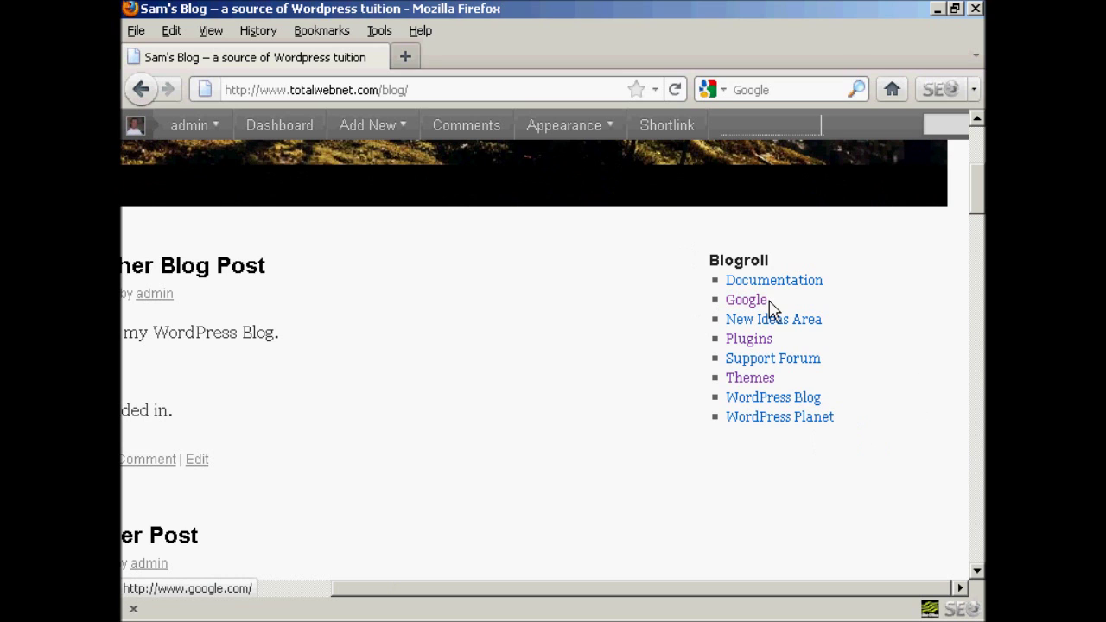
mouse_move(769, 309)
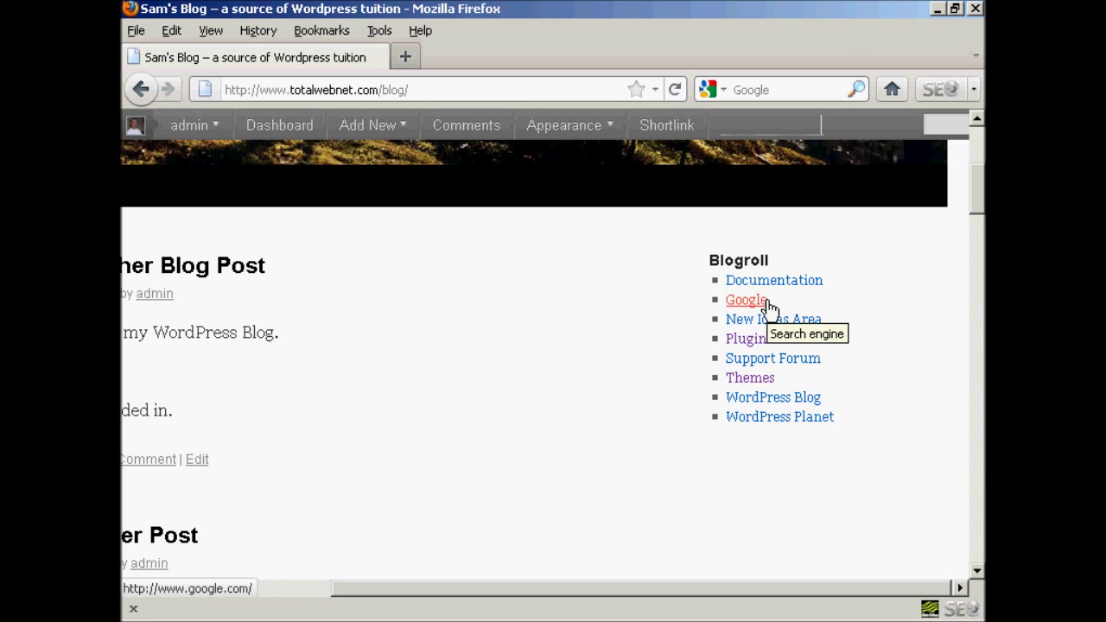